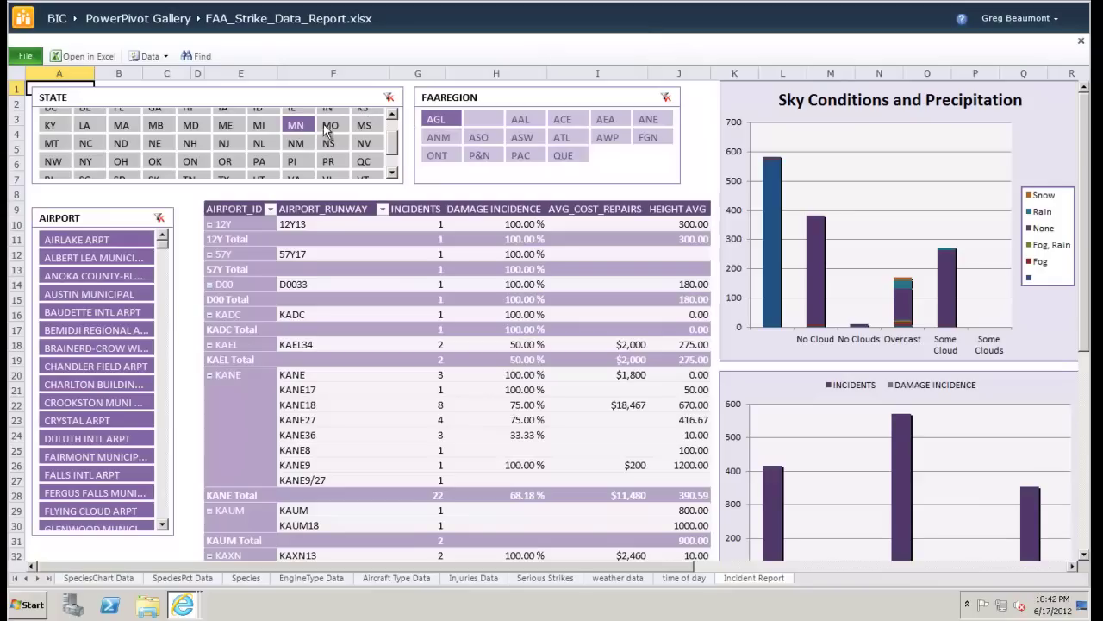
- Filter the FAA strike report to state NV, then go back to the PowerPivot Gallery
click(363, 146)
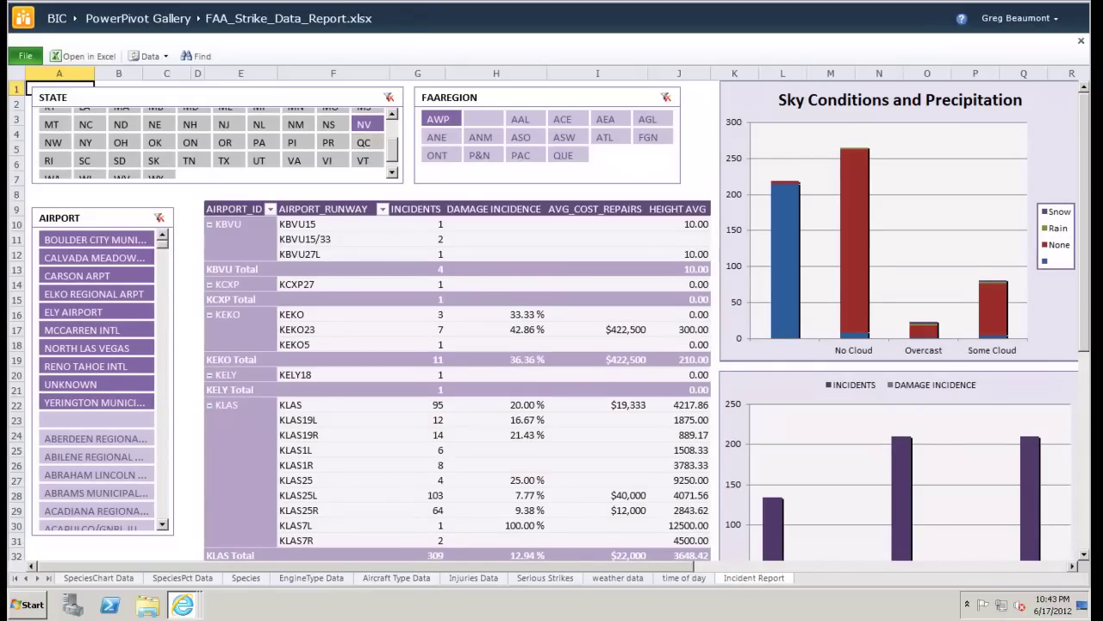
key(alt+Left)
- Create a blank Power View report from the FAA_Strike_Data_Report workbook
click(607, 214)
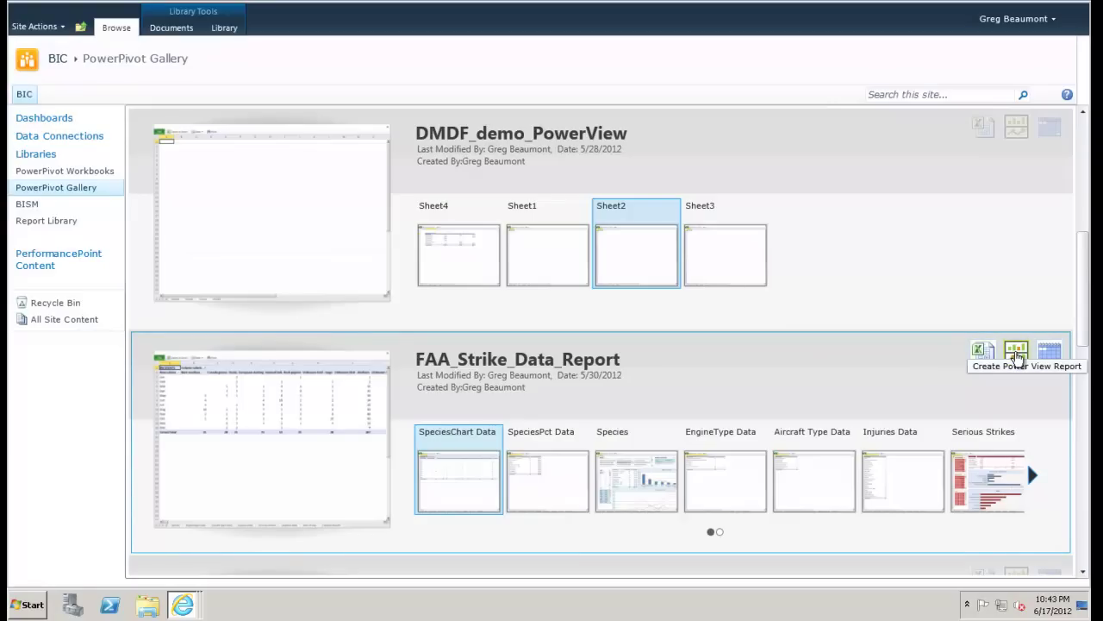
click(1016, 353)
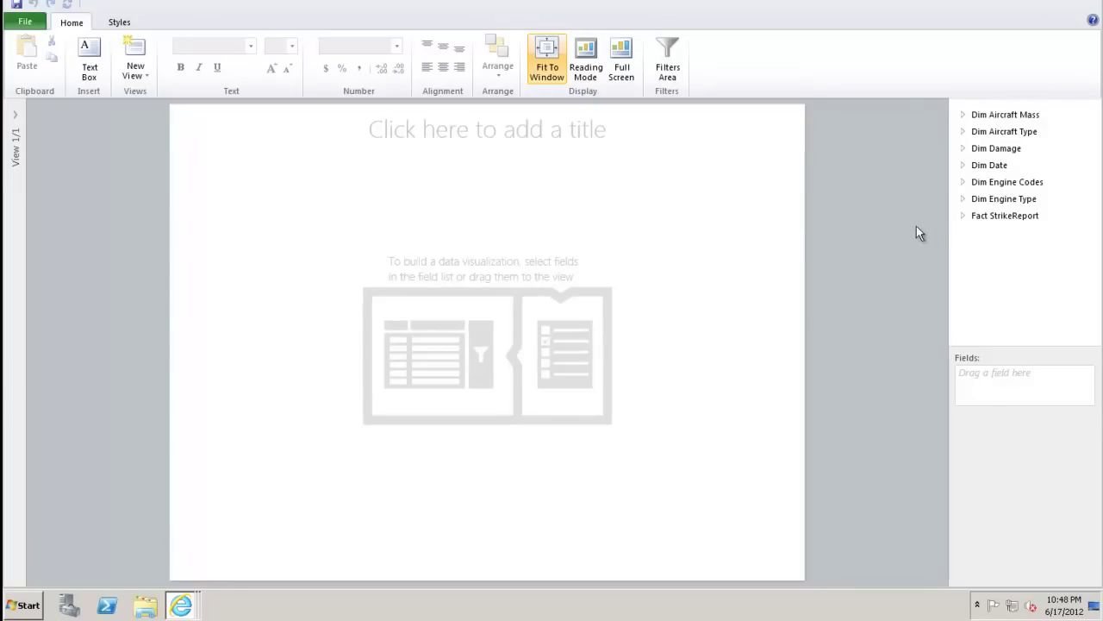
- Add the Fact StrikeReport INCIDENTS field, giving a table with the 133,365 total
click(962, 219)
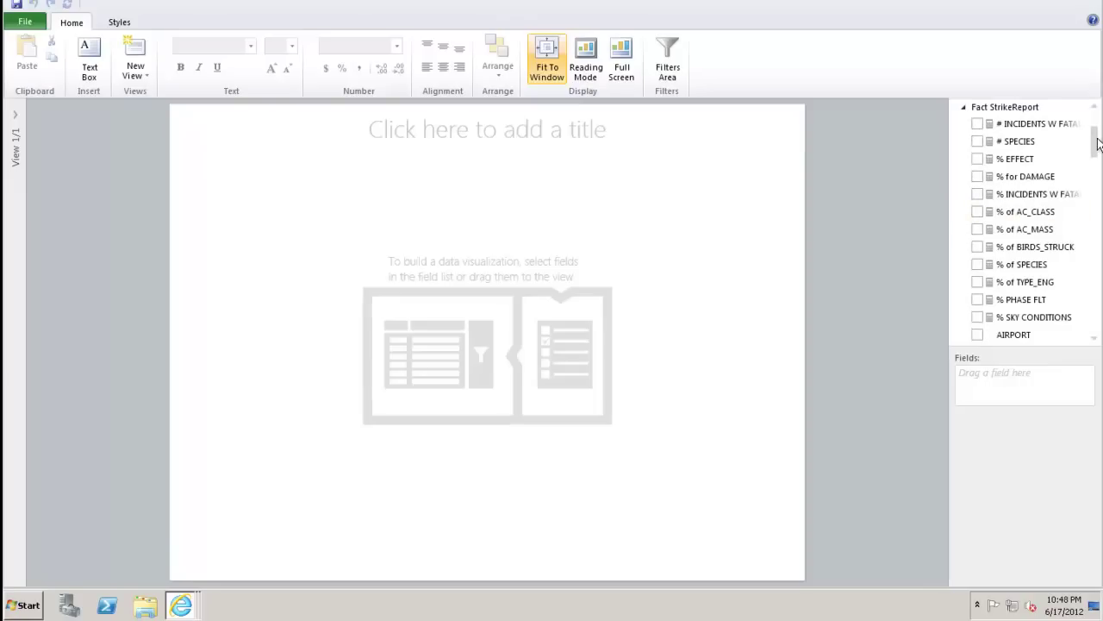
drag(1098, 153, 1099, 239)
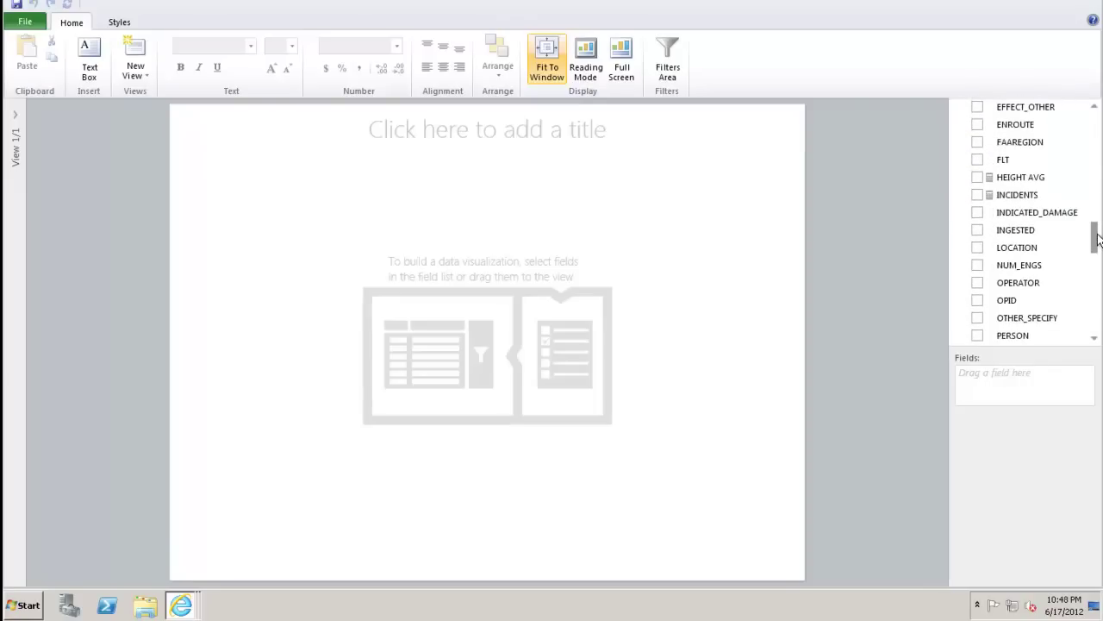
click(977, 195)
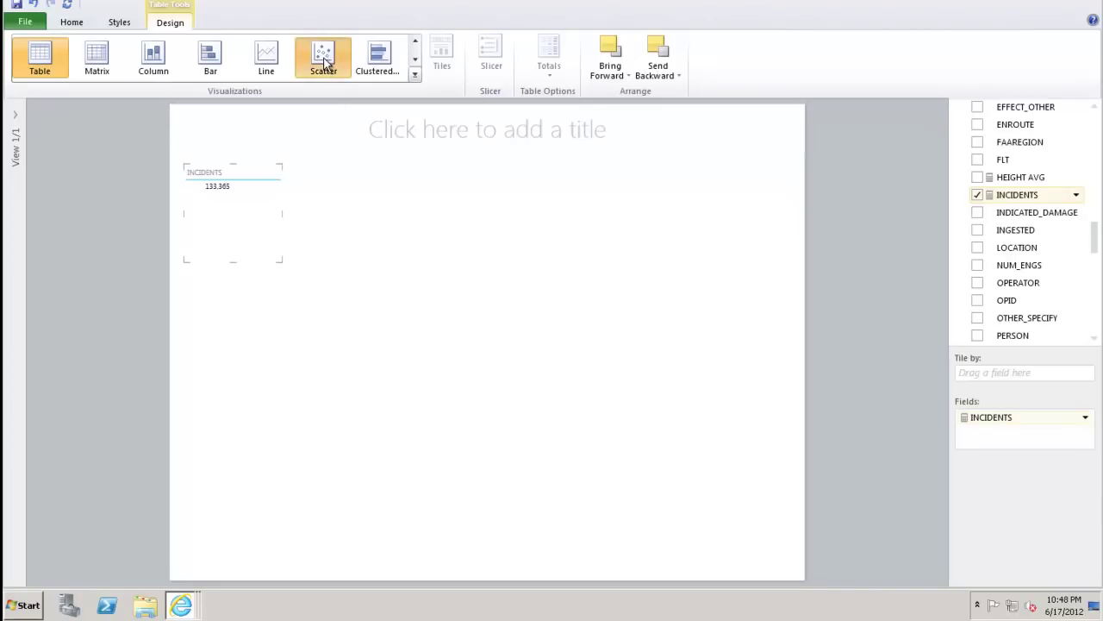
- Convert the INCIDENTS table to a scatter chart and enlarge it across the canvas
click(325, 62)
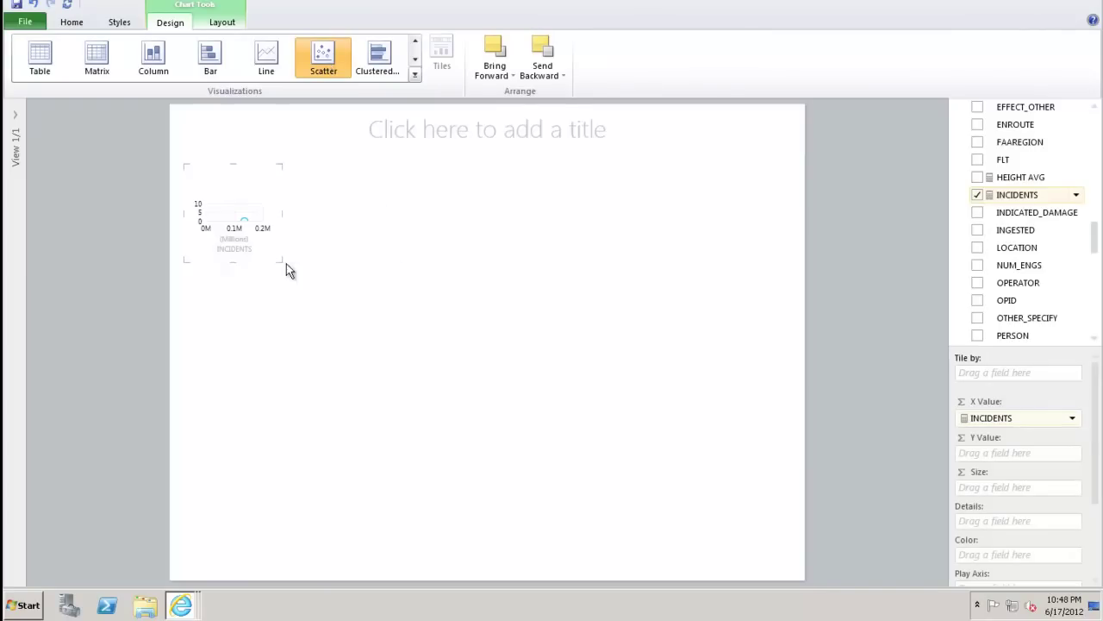
drag(281, 260, 788, 563)
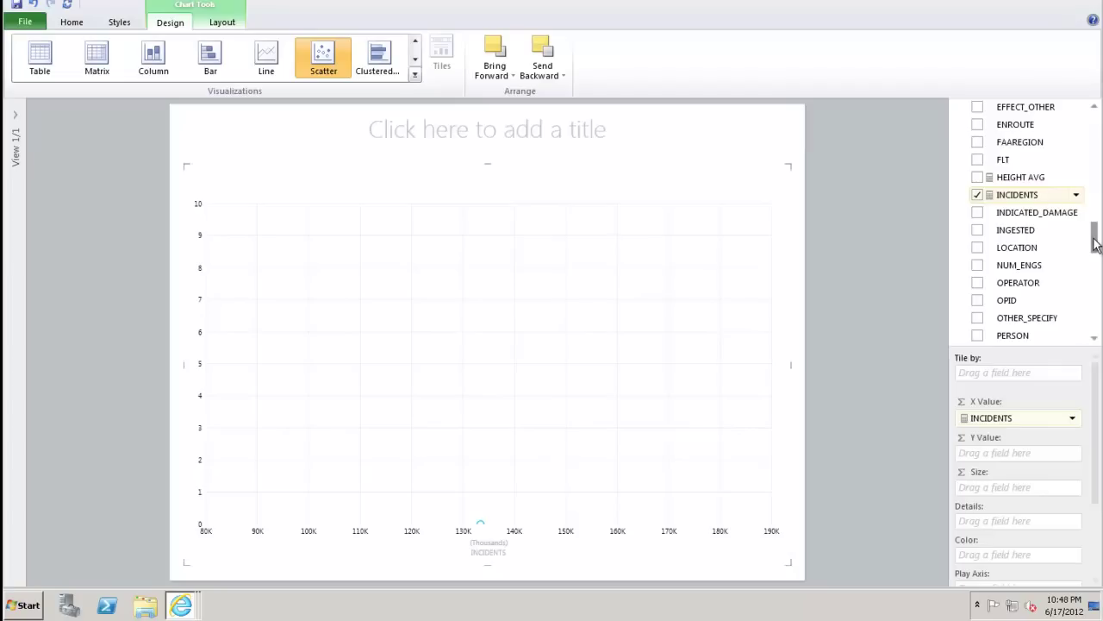
- Put DAMAGE INCIDENCE in the Y Value well and AVG_COST_REPAIRS in the Size well
drag(1096, 244, 1085, 214)
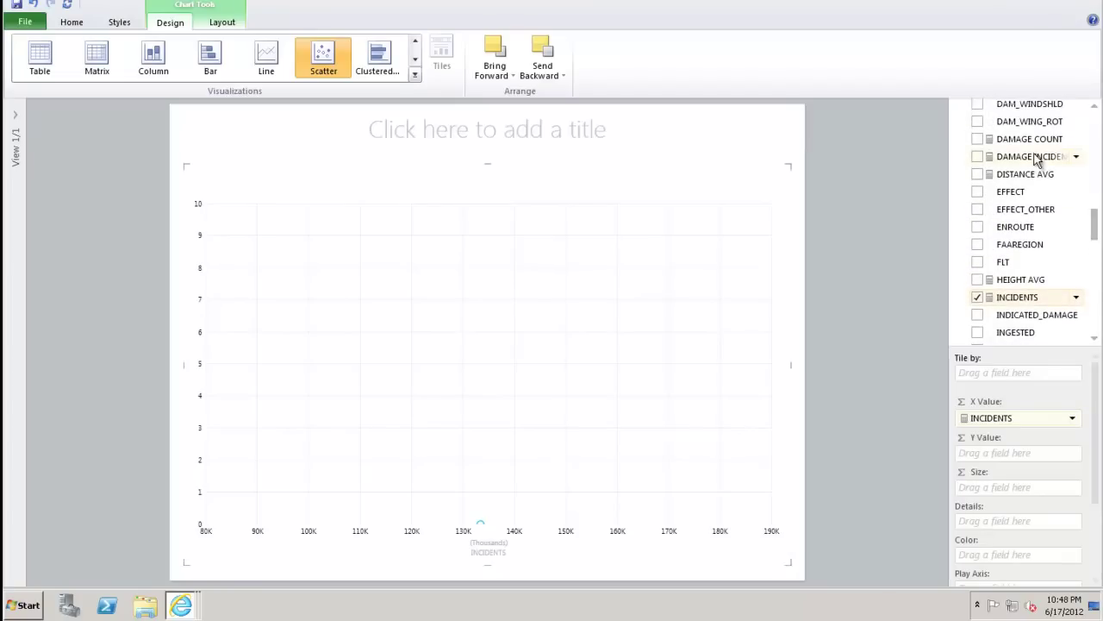
drag(1039, 162, 1000, 457)
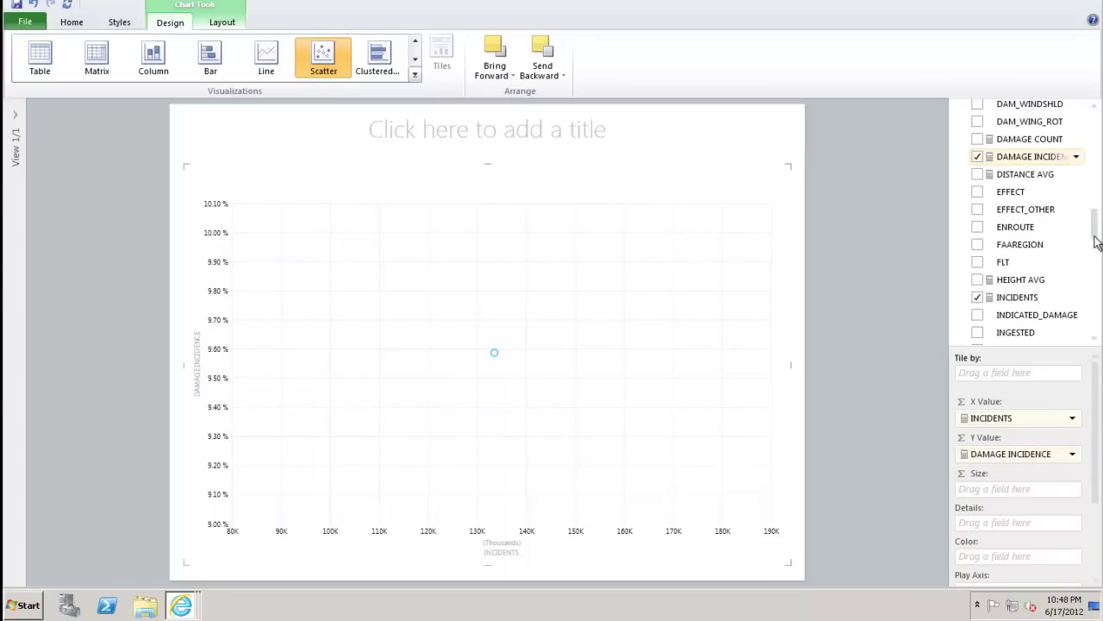
drag(1095, 223, 1095, 170)
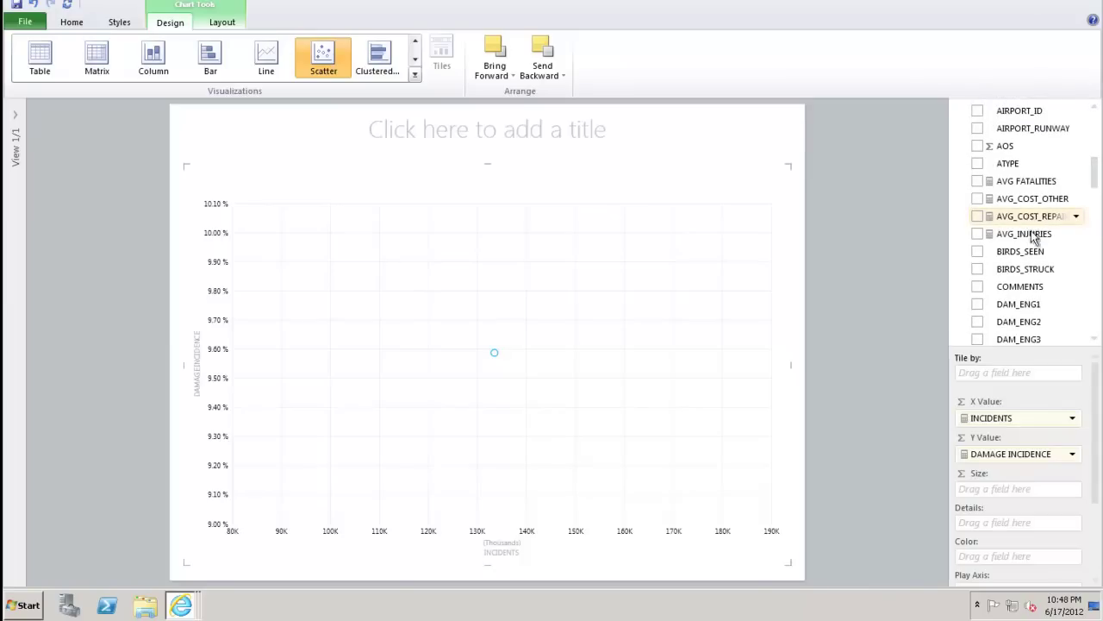
drag(1034, 217, 989, 494)
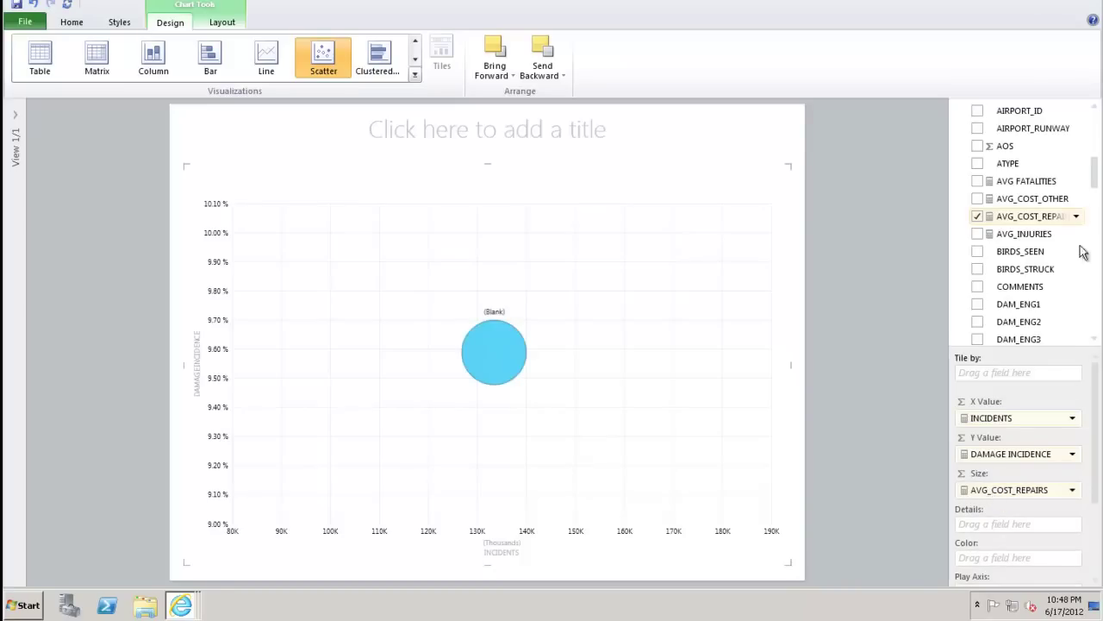
- Add Dim Aircraft Mass's AC_MASS_DESCRIPTION to Details for one bubble per mass class
click(1097, 123)
click(1097, 123)
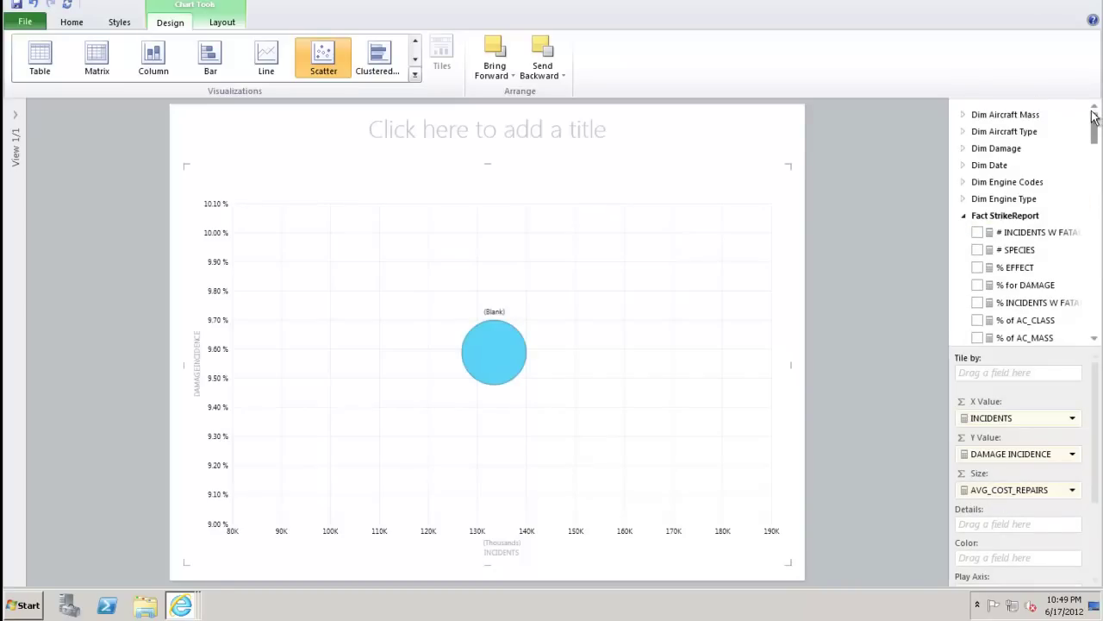
click(962, 115)
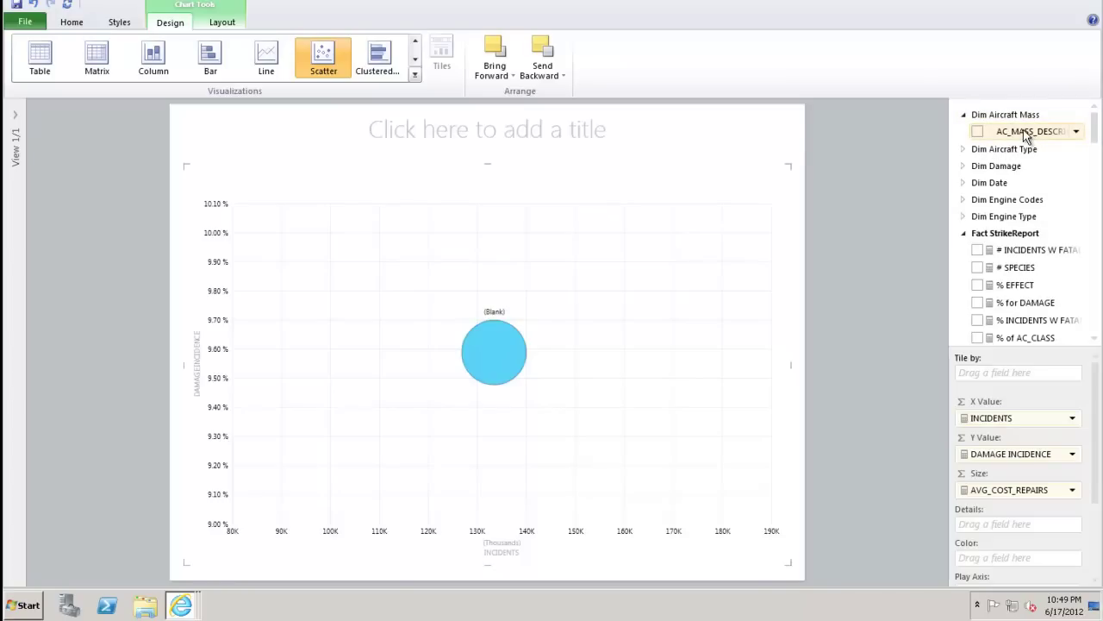
drag(1026, 136, 973, 527)
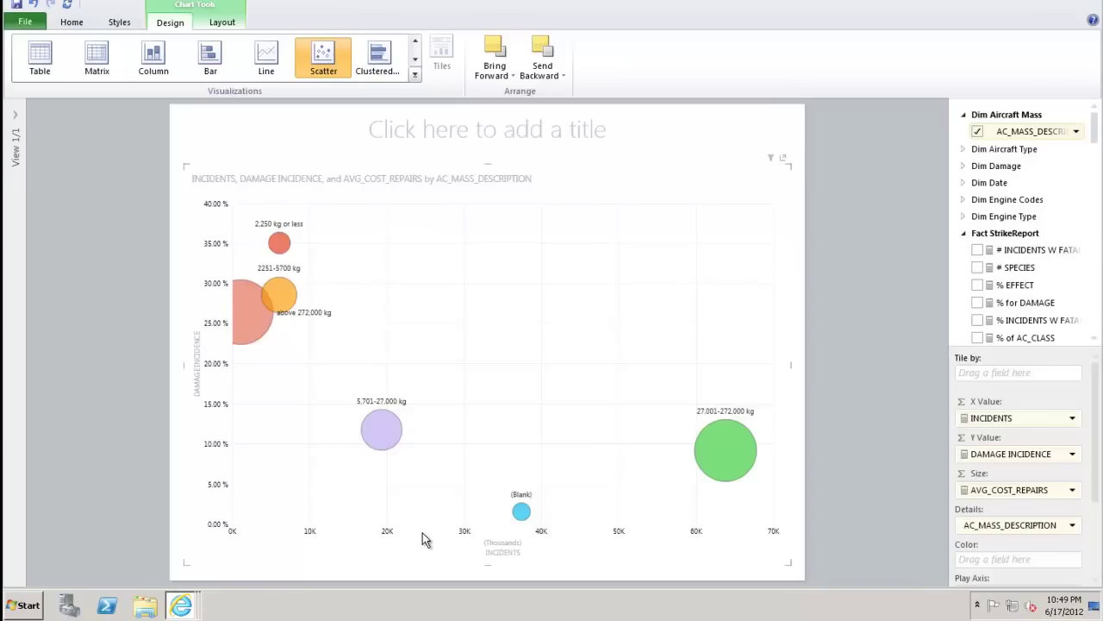
- Place Dim Date's Month on the Play Axis and rewind the timeline to Jan
click(963, 183)
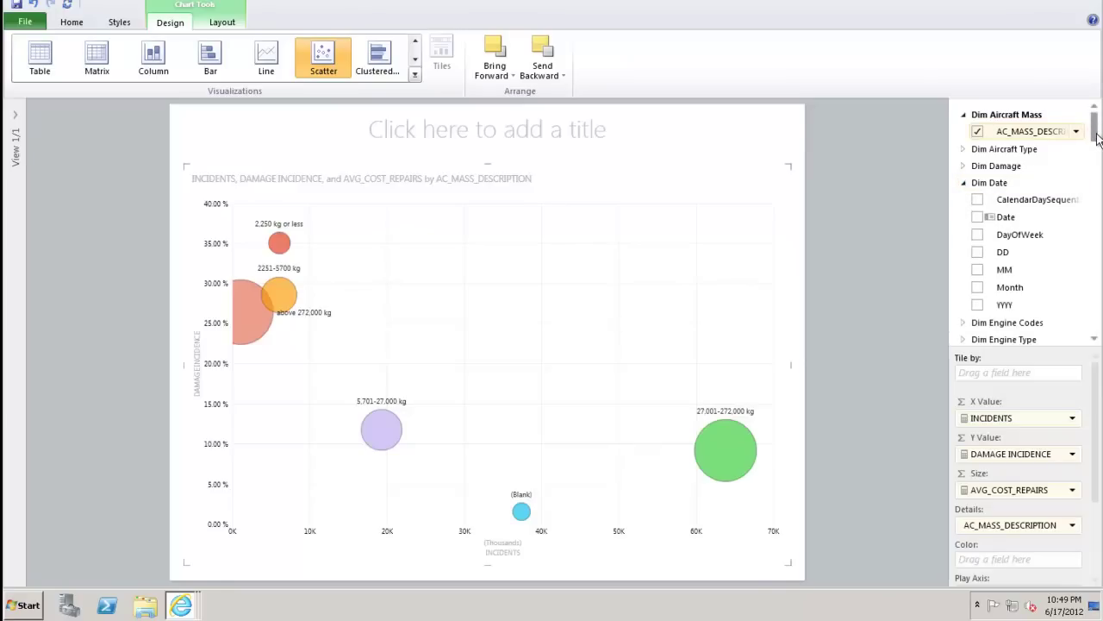
drag(1097, 131, 1096, 142)
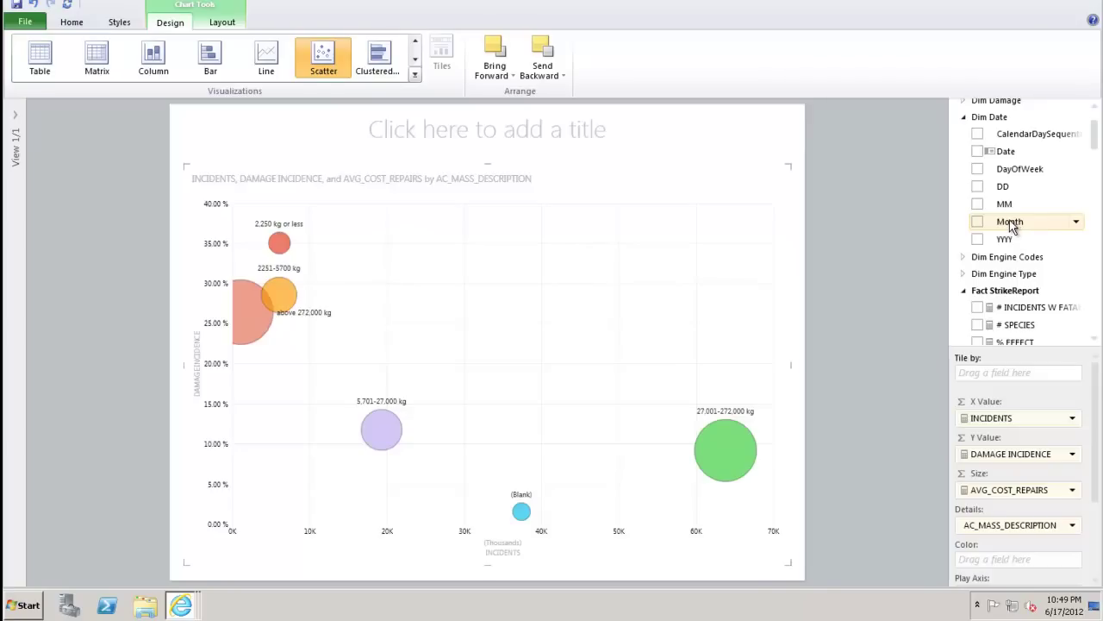
drag(1012, 226, 974, 593)
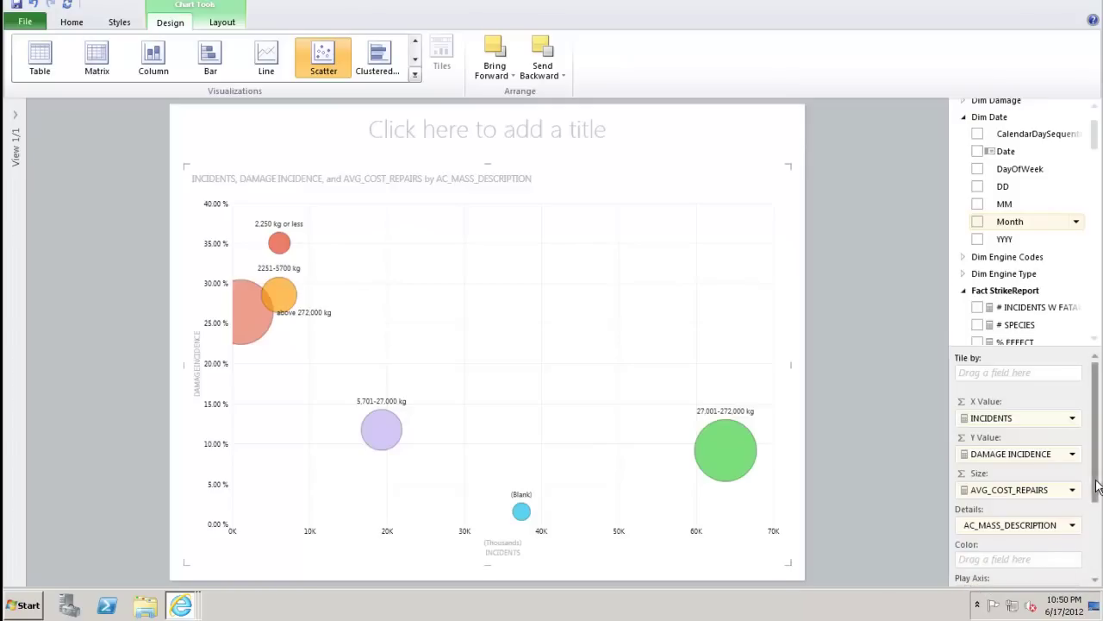
scroll(1096, 483, down, 2)
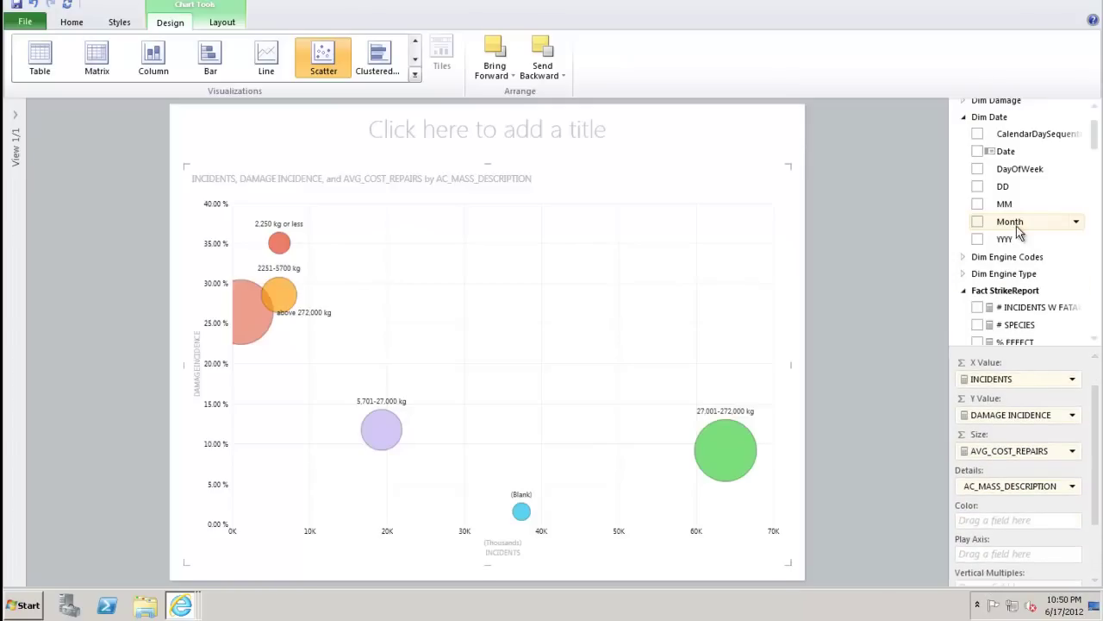
drag(1017, 226, 983, 555)
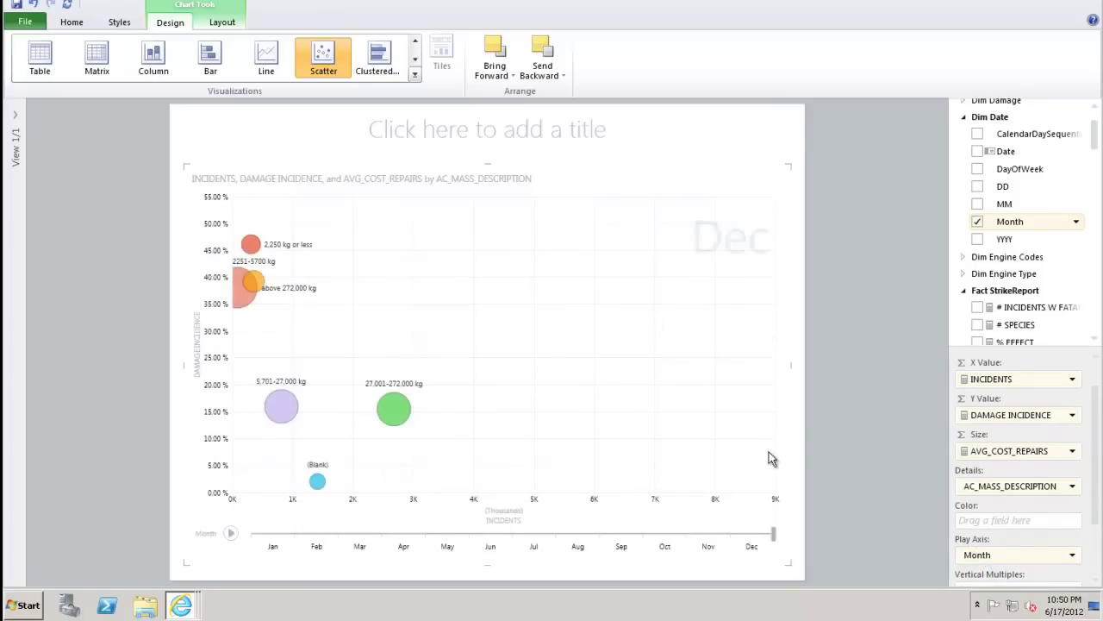
drag(775, 541, 250, 536)
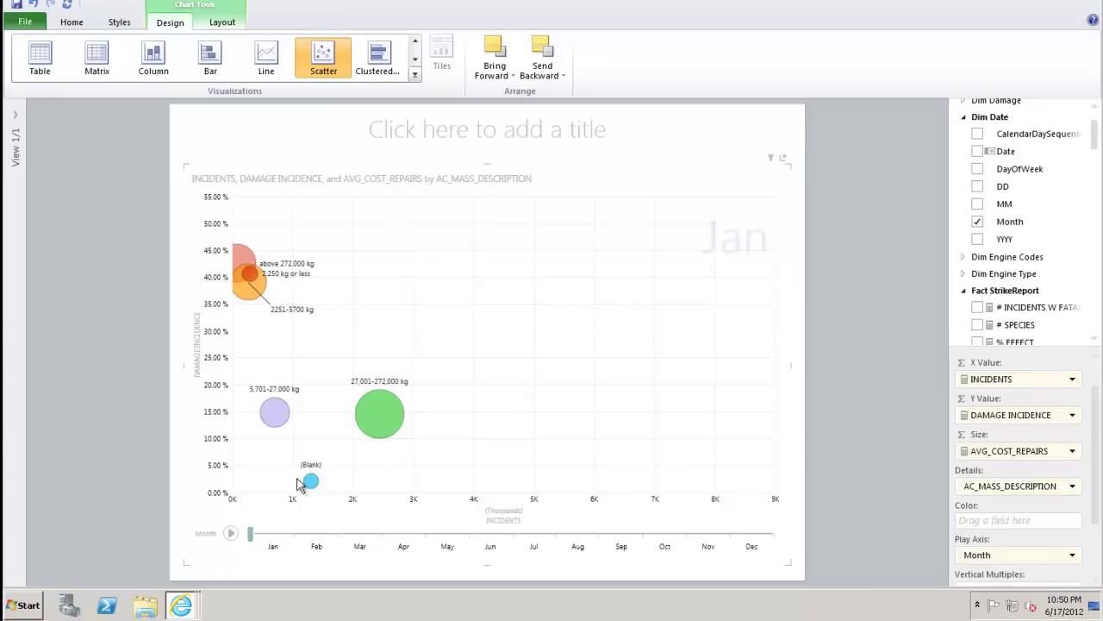
- Pop the chart out to full view and play the Jan–Dec month animation
click(784, 160)
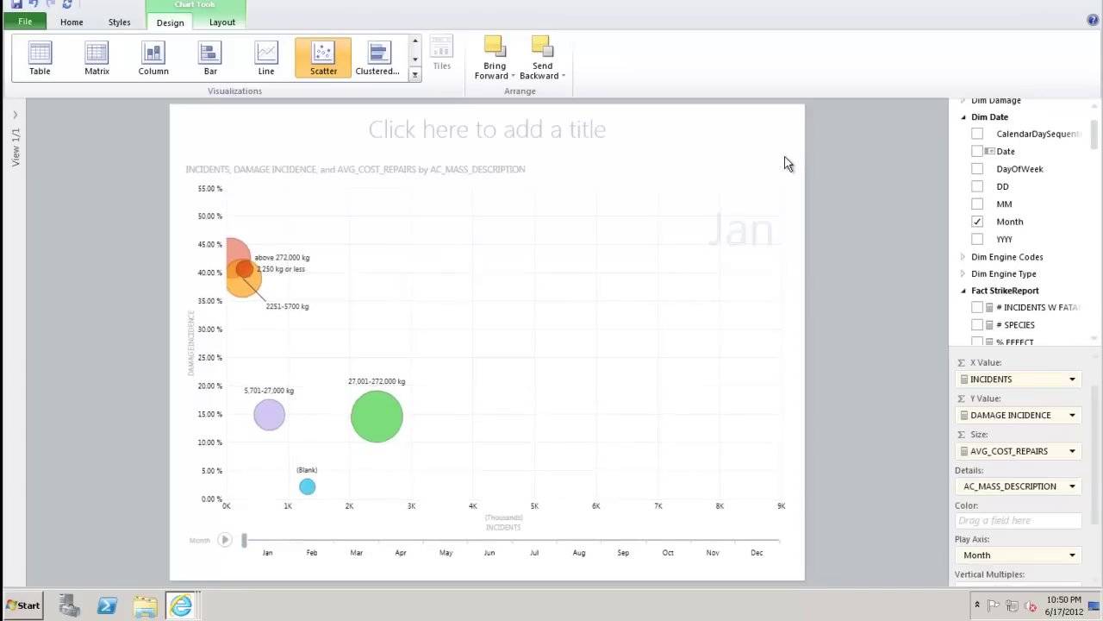
click(216, 552)
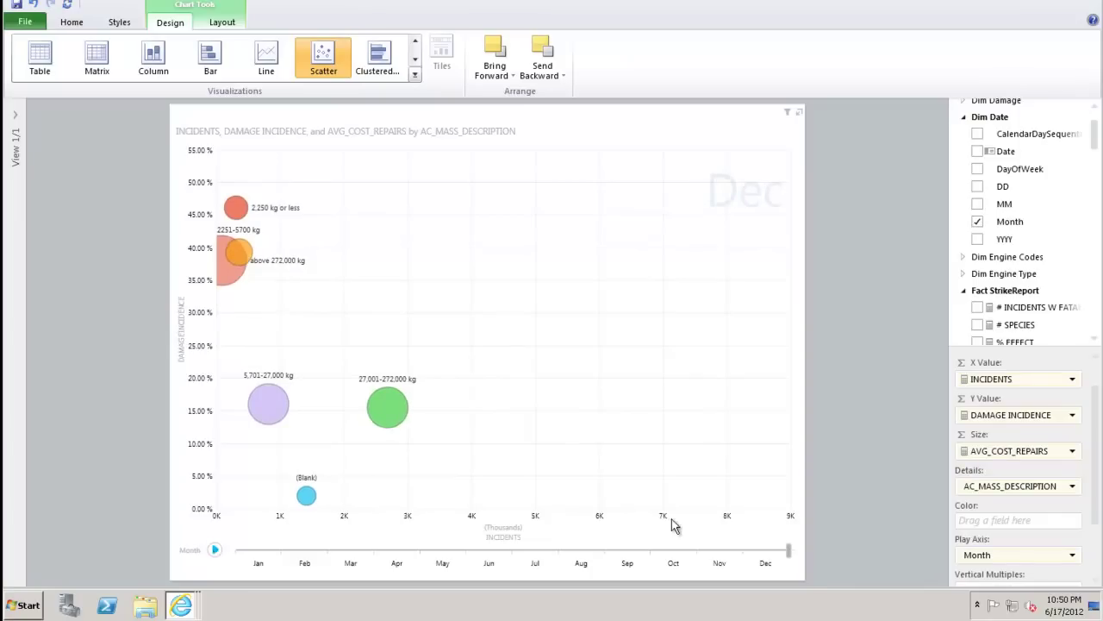
- Scrub the timeline back to Jan and show the 27,001-272,000 kg bubble's tooltip
drag(788, 550, 649, 549)
drag(290, 552, 233, 552)
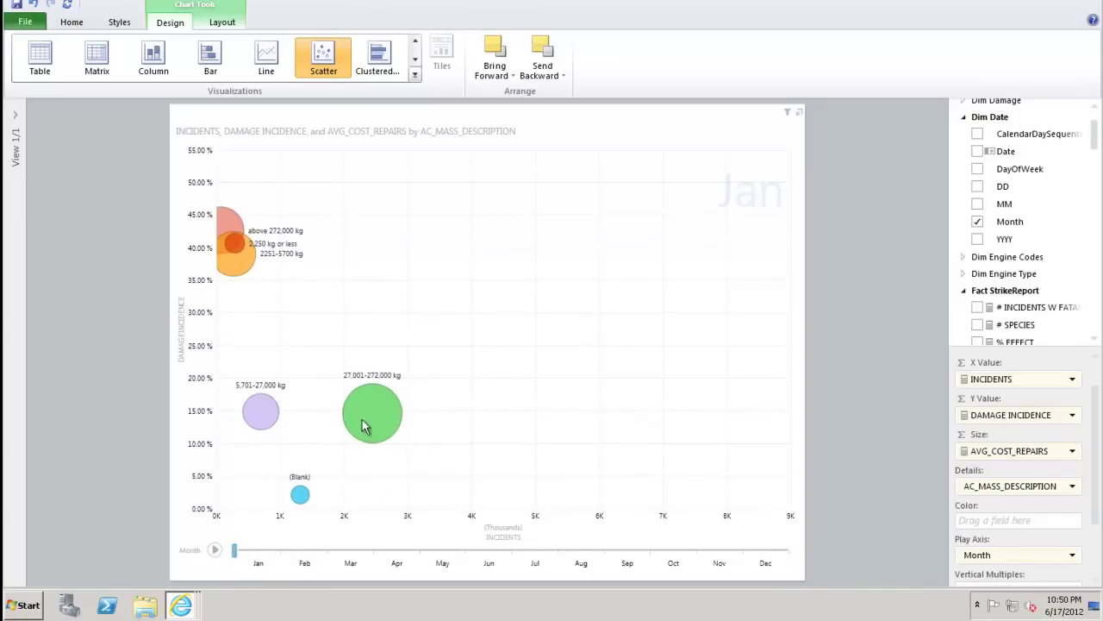
mouse_move(369, 411)
- Select the 27,001-272,000 kg bubble and step the timeline forward month by month to trace its trail
click(375, 403)
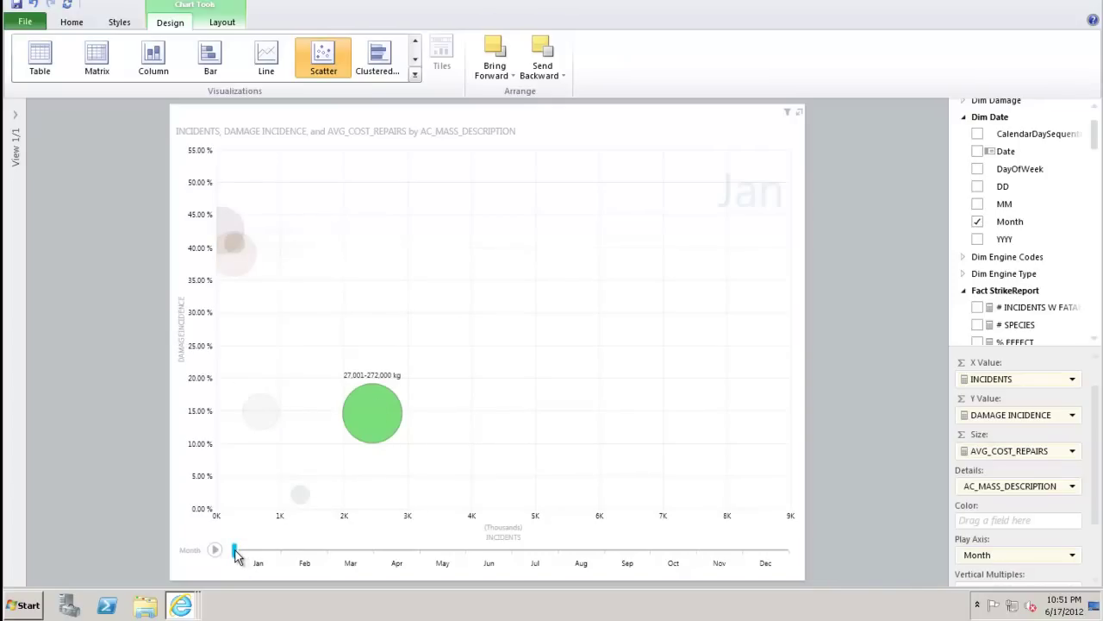
drag(237, 556, 310, 558)
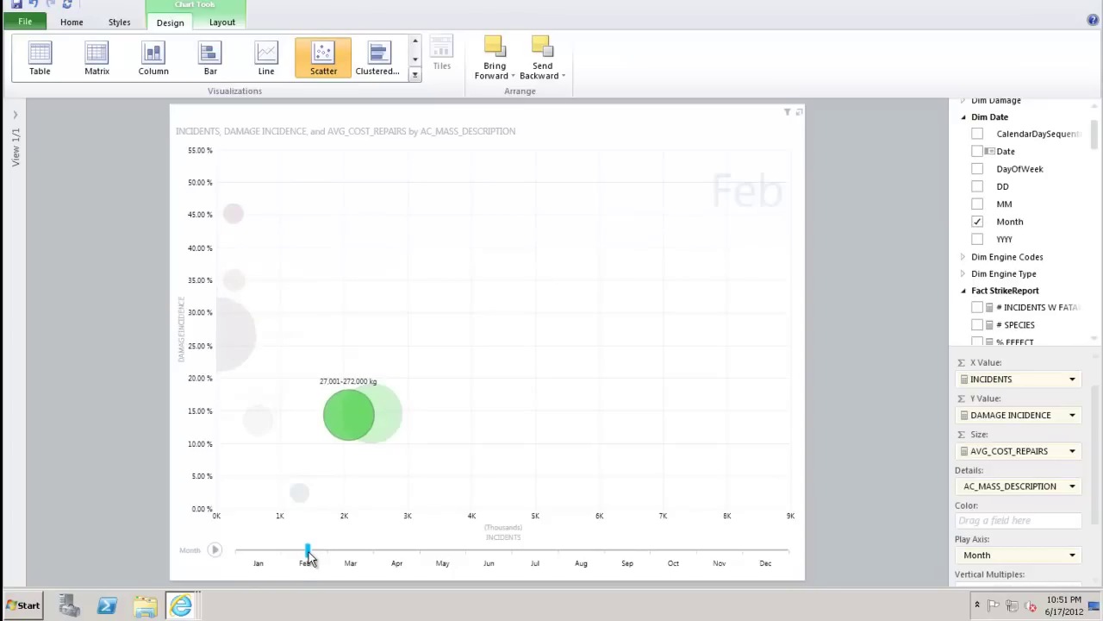
drag(308, 558, 351, 559)
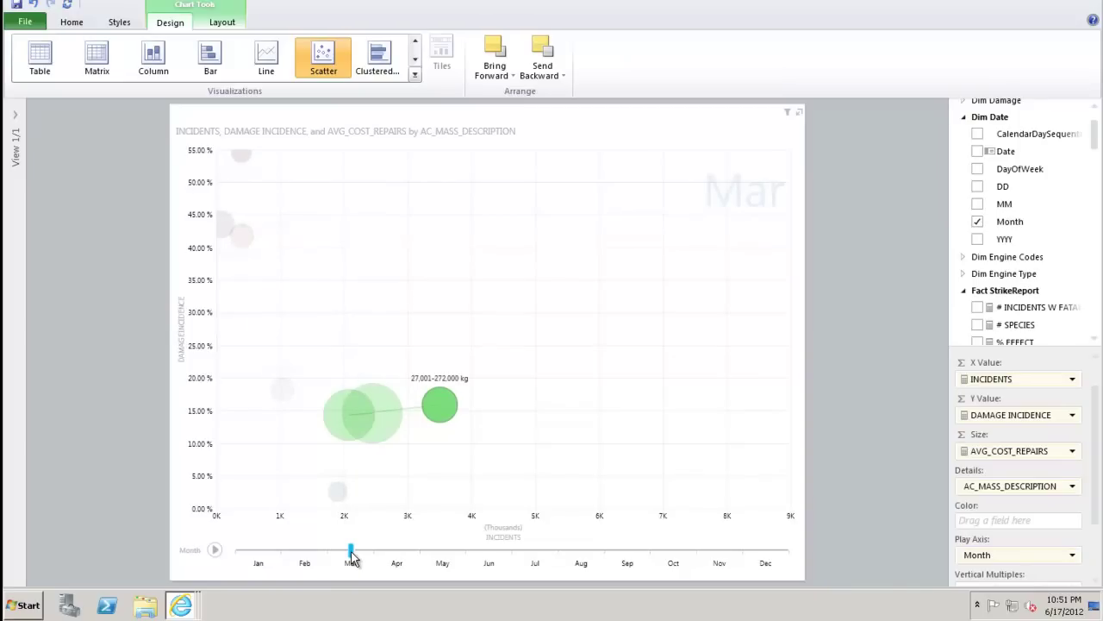
drag(352, 558, 493, 558)
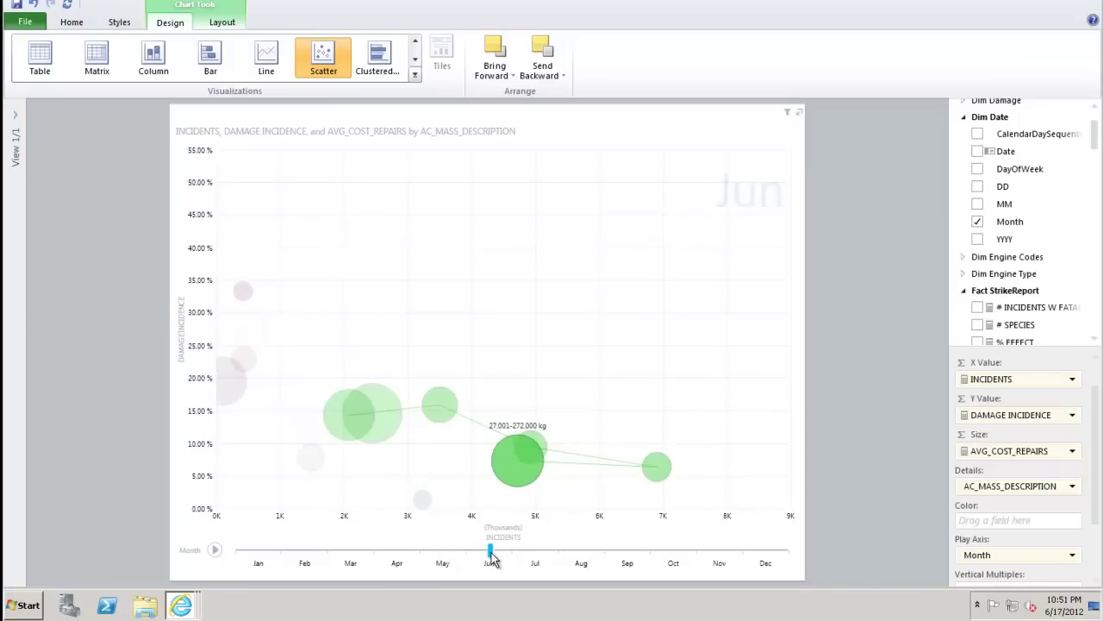
drag(492, 559, 772, 558)
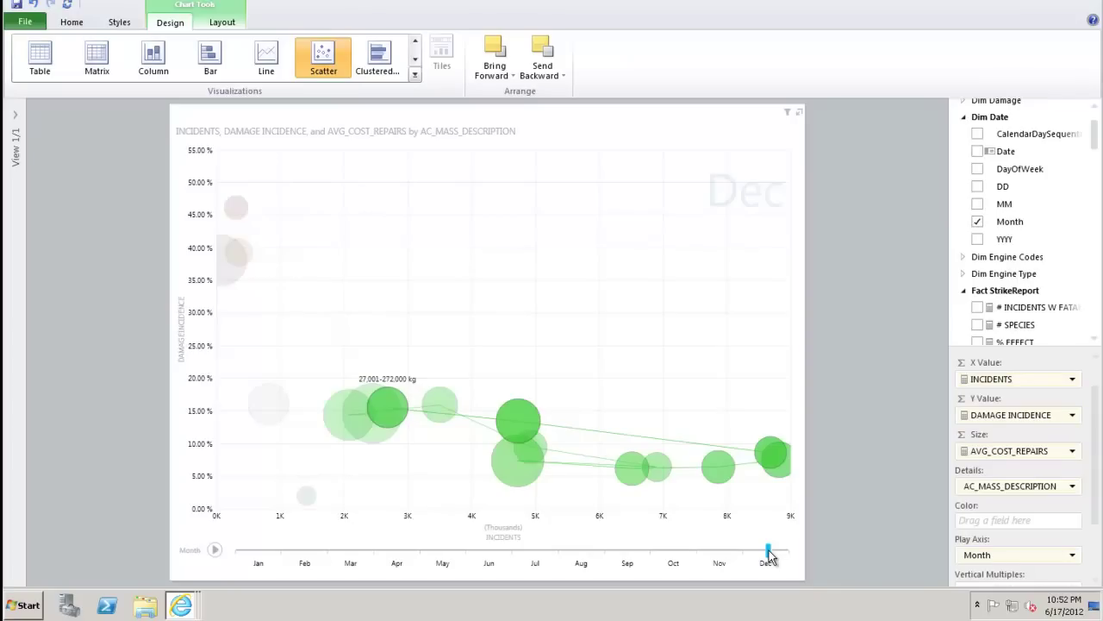
- Highlight the red 2,250 kg or less bubble and scrub the Month play axis to trace its path
click(337, 336)
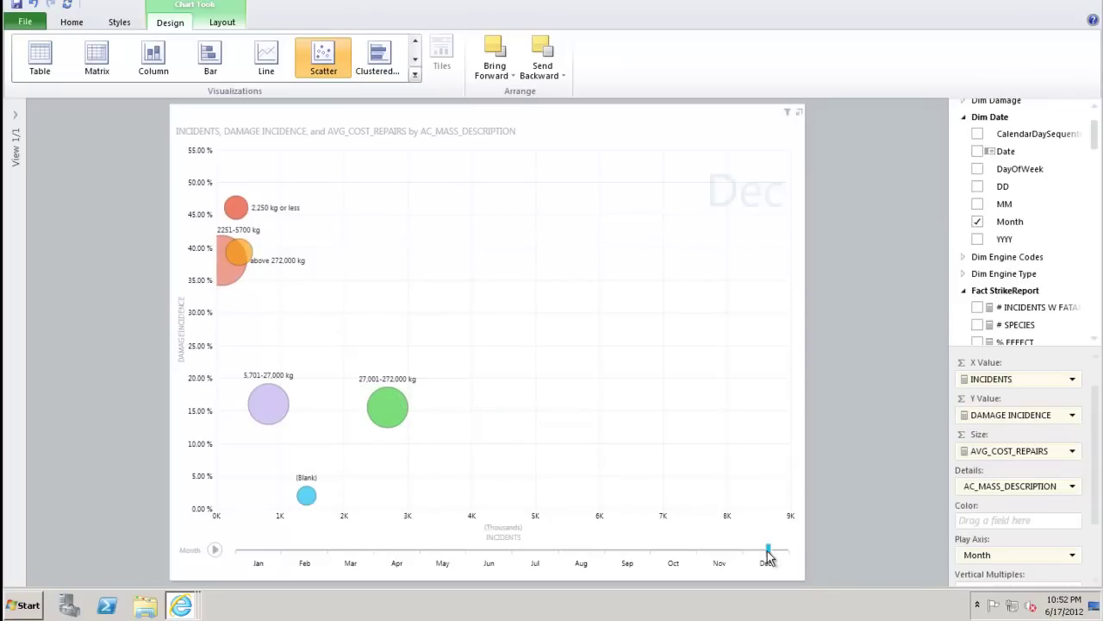
click(236, 209)
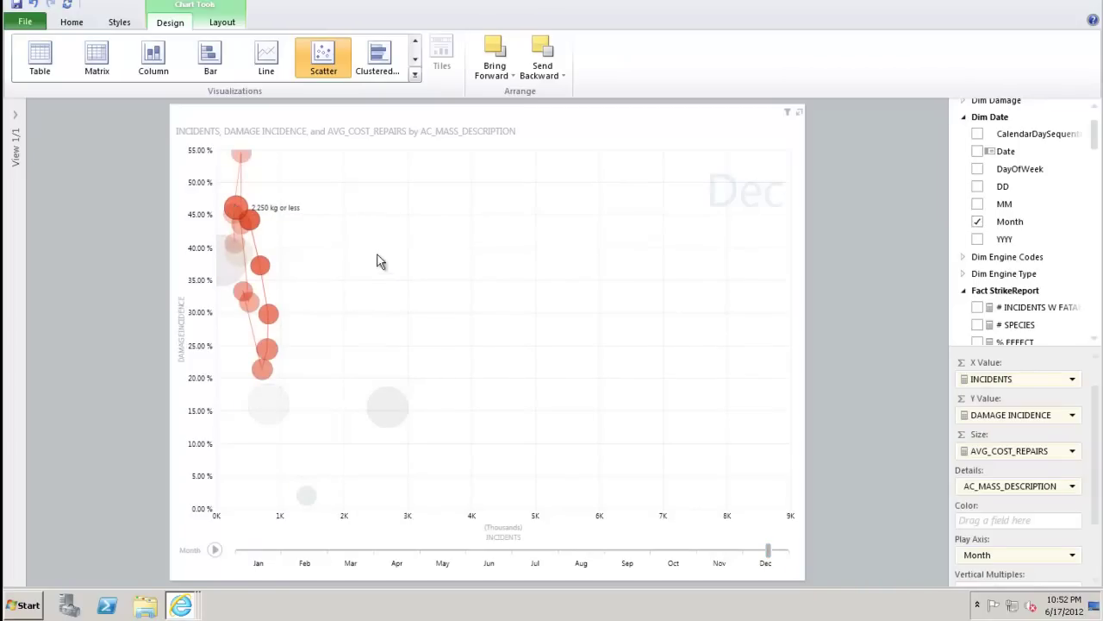
drag(590, 549, 725, 552)
drag(761, 549, 197, 561)
- Deselect the highlighted bubble and play the Month animation with every mass class shown
click(250, 496)
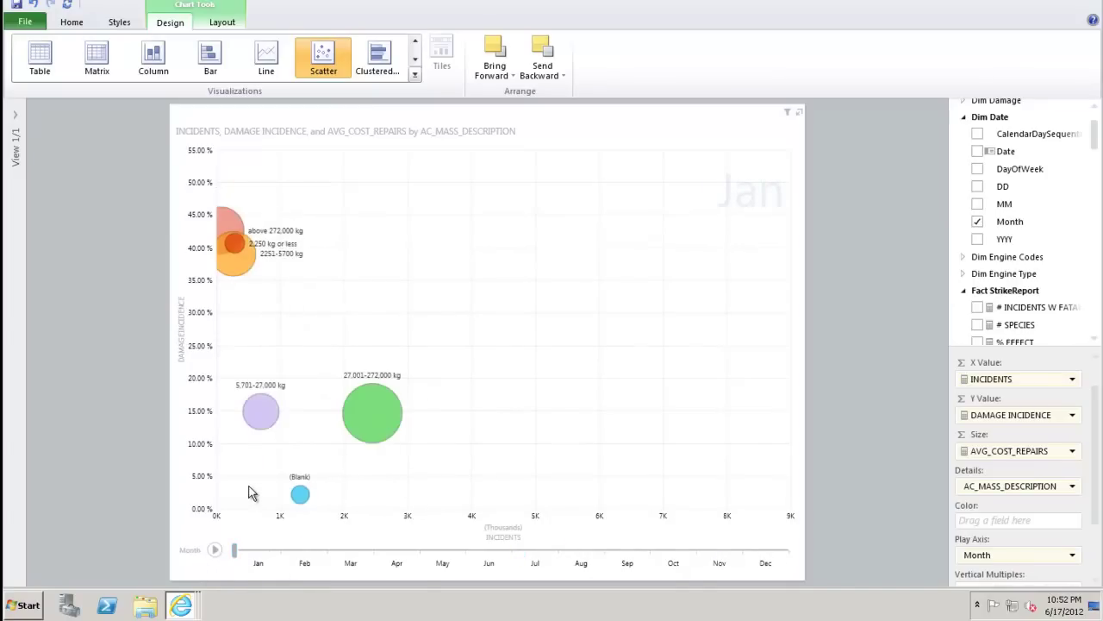
click(217, 551)
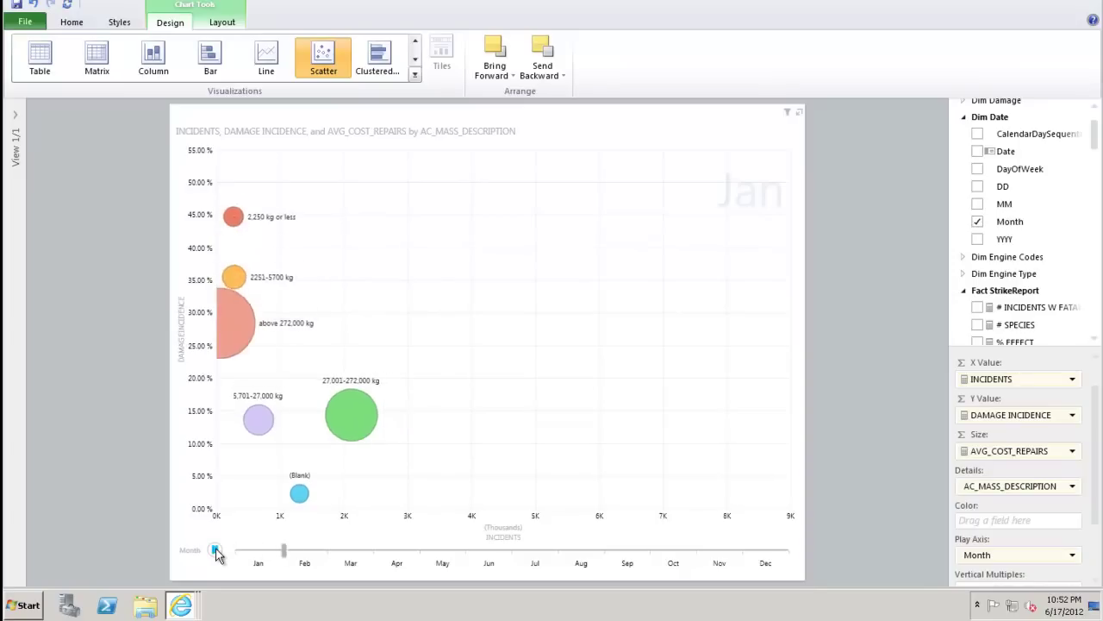